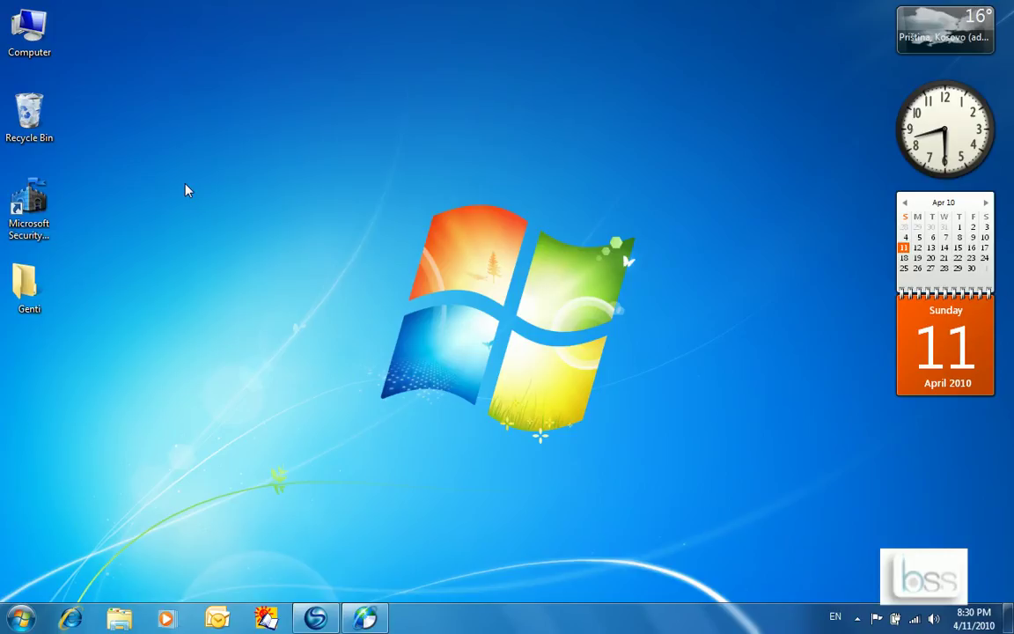
Create a folder named USHTRIME on the desktop and briefly open it to check its contents.
right_click(185, 190)
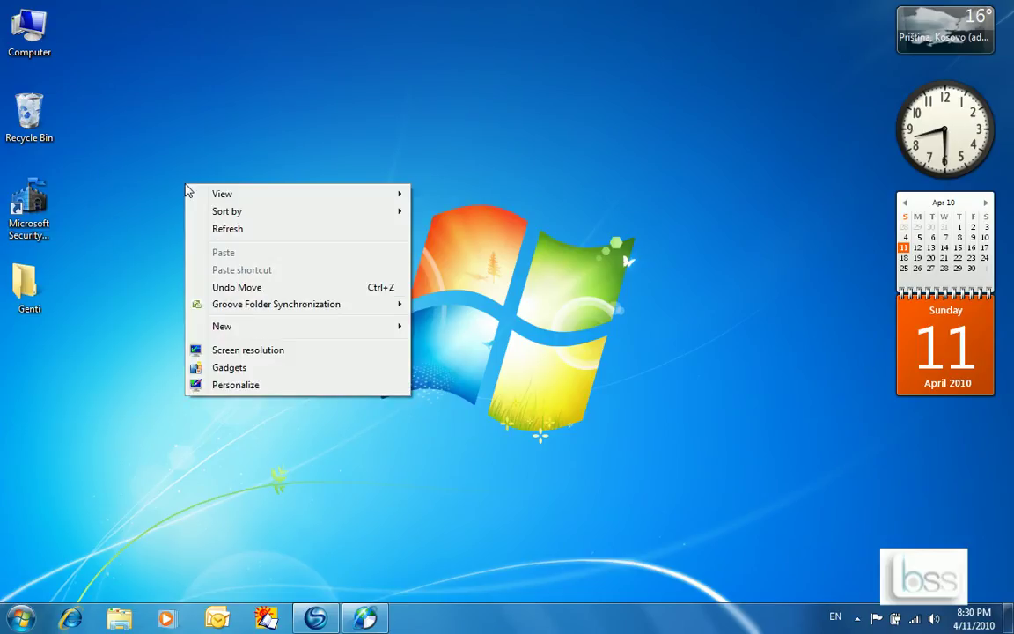
mouse_move(259, 331)
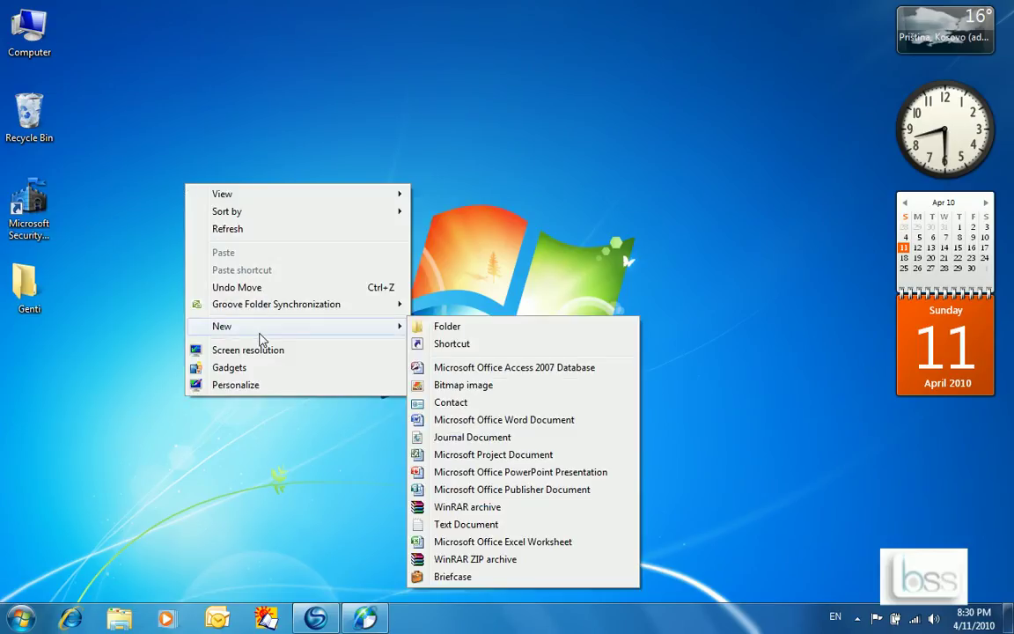
click(474, 330)
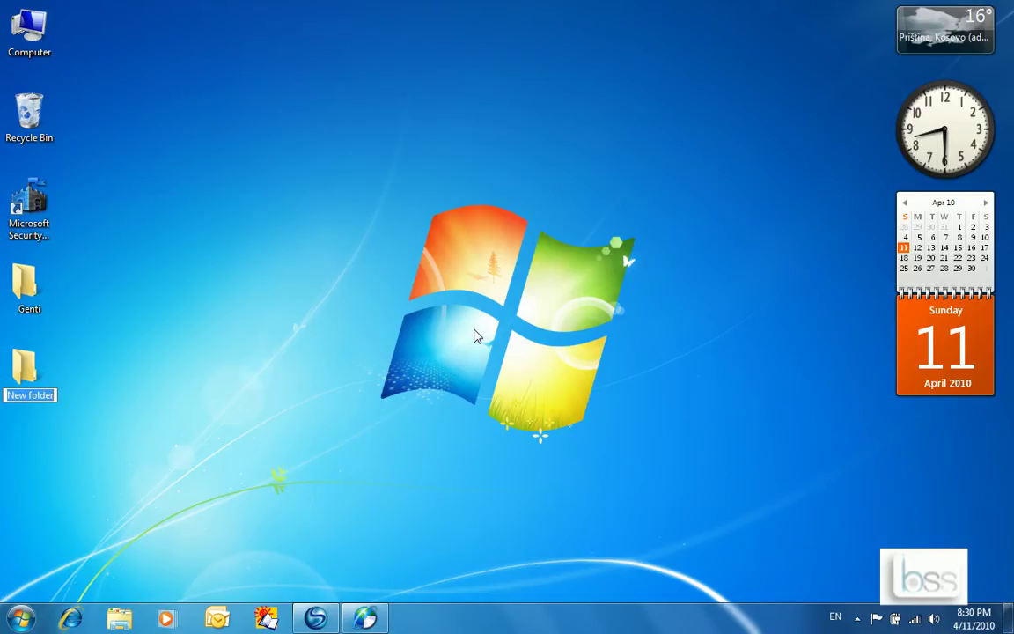
text(USHT)
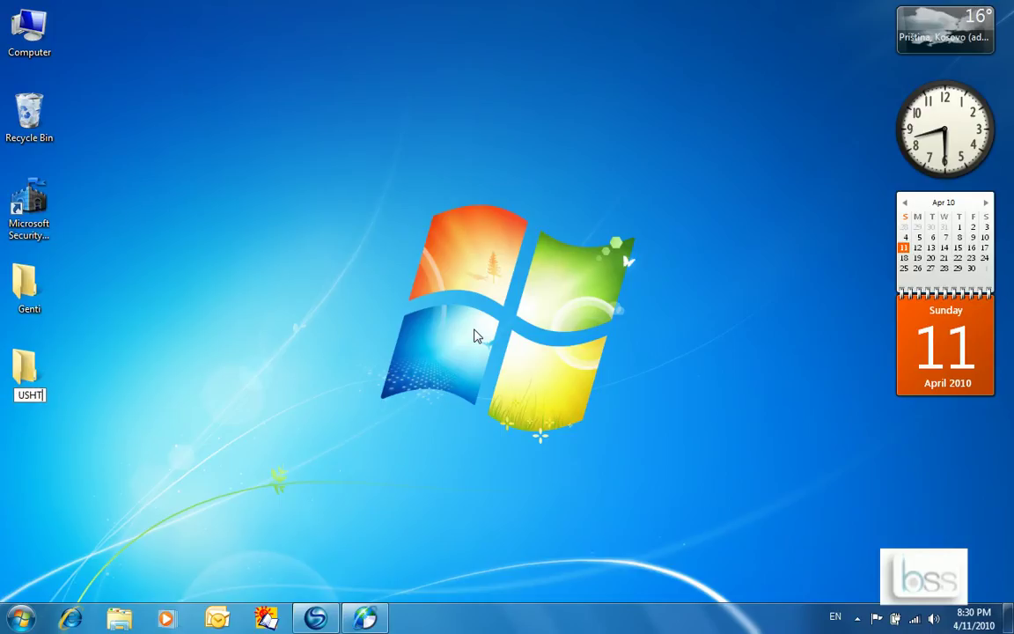
text(RIME)
key(Return)
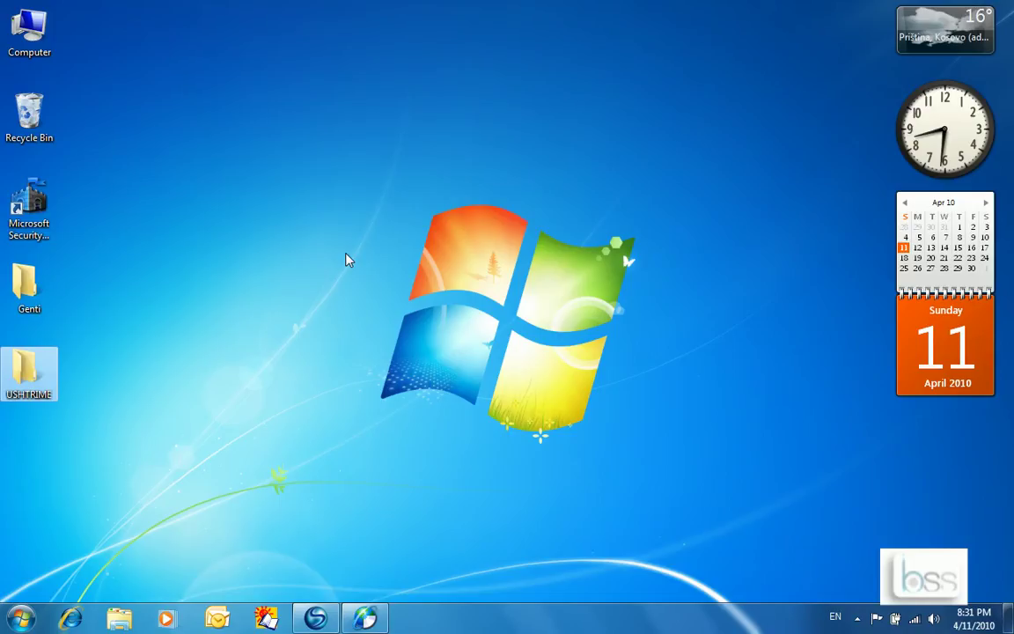
double_click(32, 376)
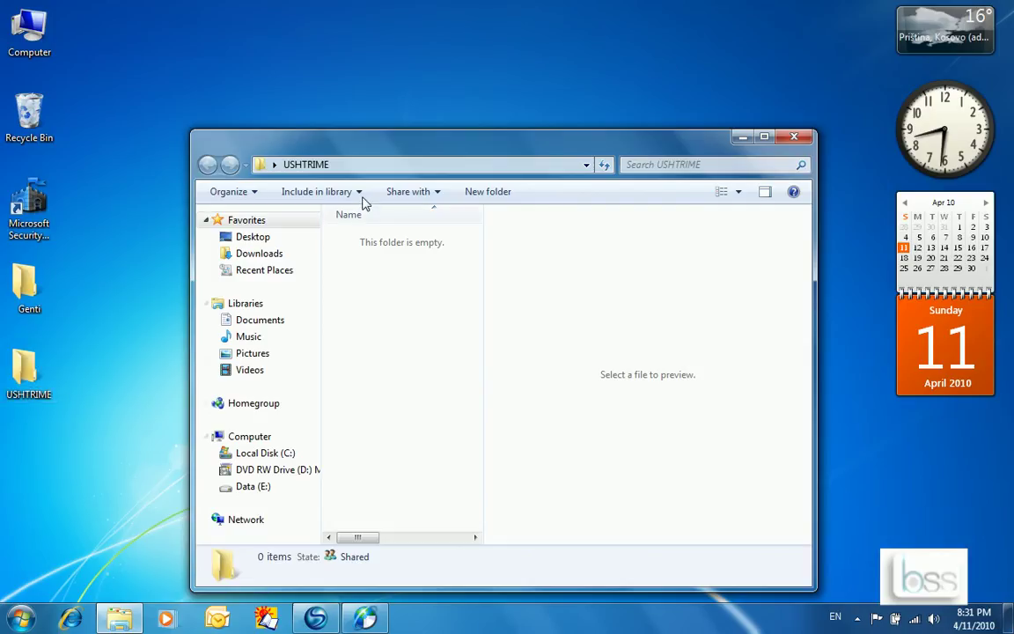
click(794, 138)
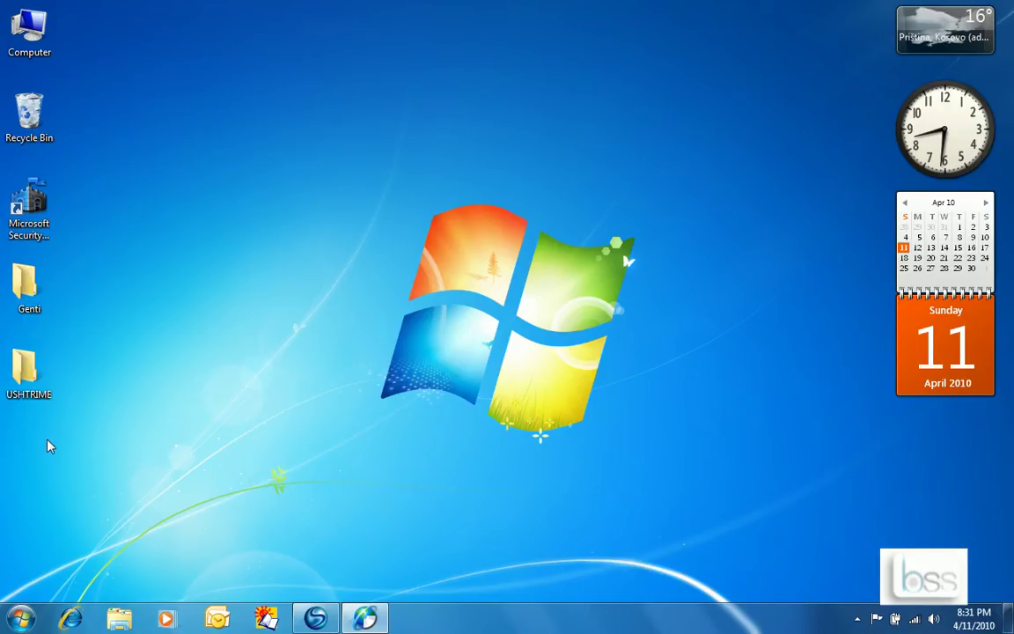
Start Microsoft Office Word 2007 and enter the line "TEST 123" in the blank document.
click(19, 621)
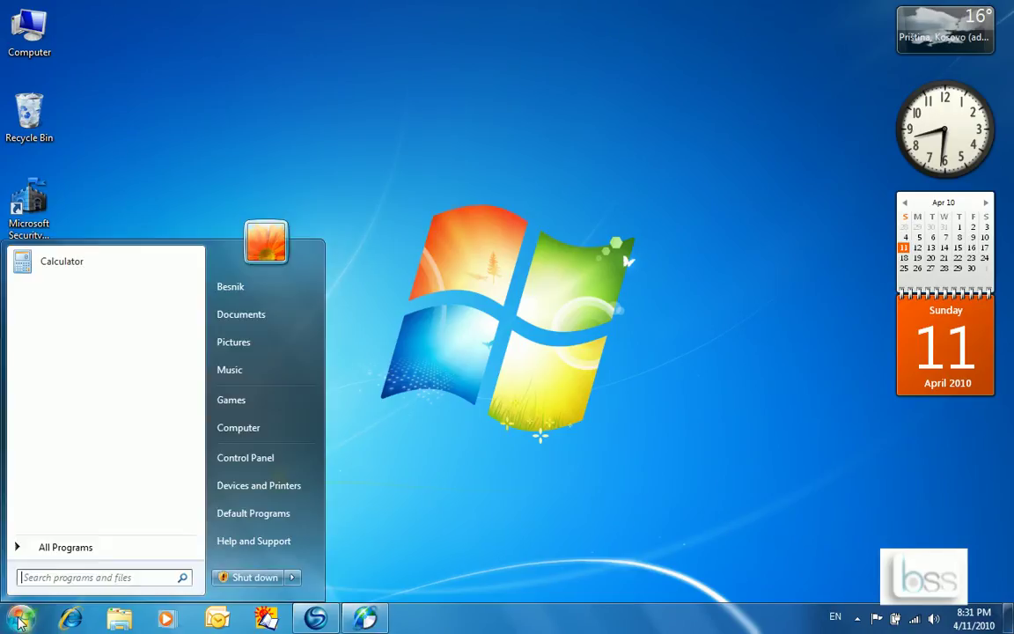
click(45, 546)
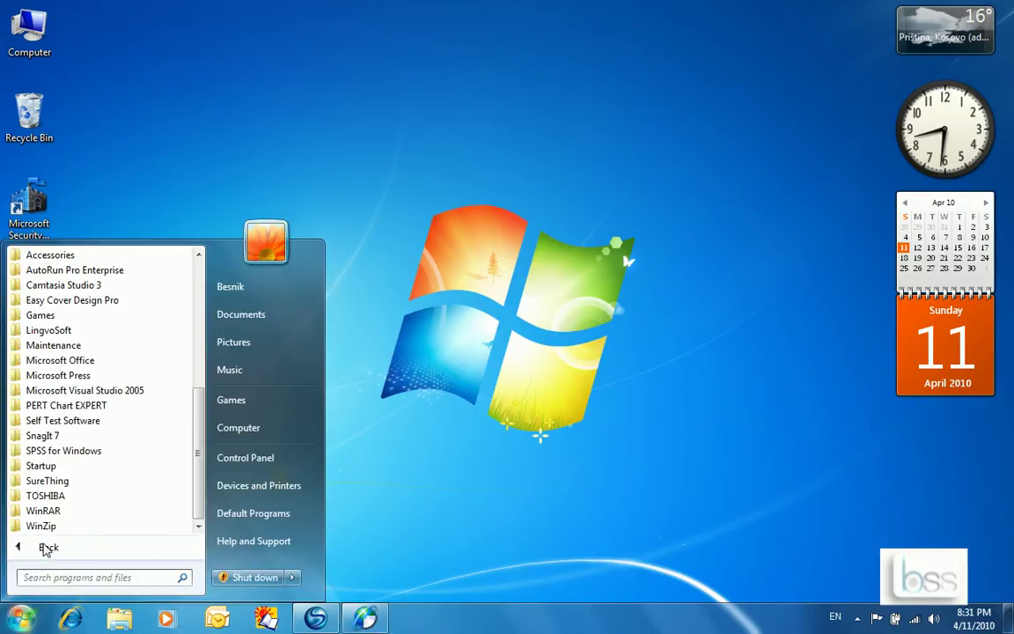
click(83, 361)
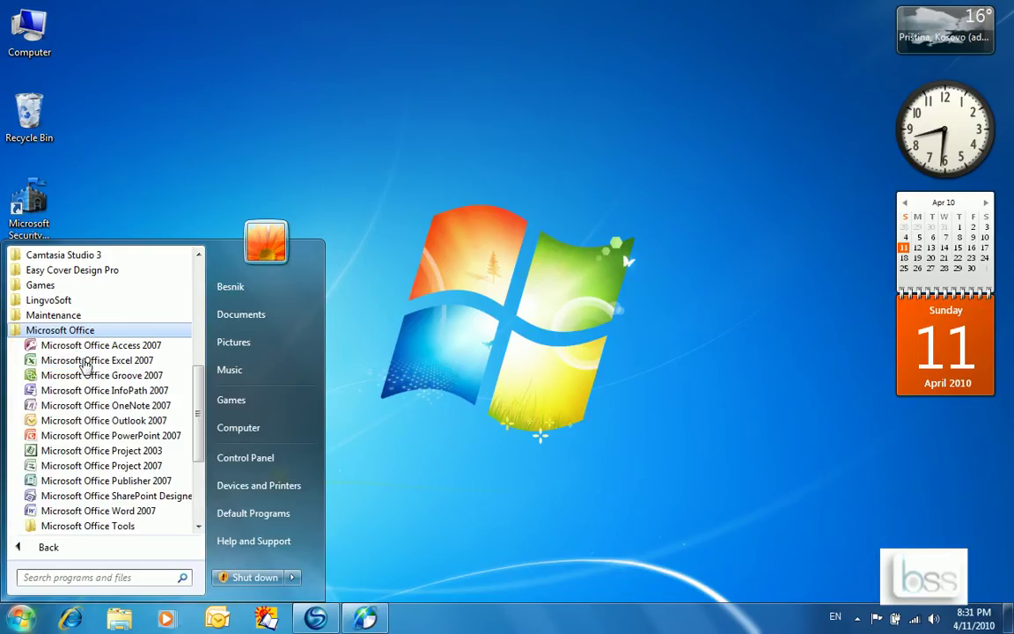
click(77, 511)
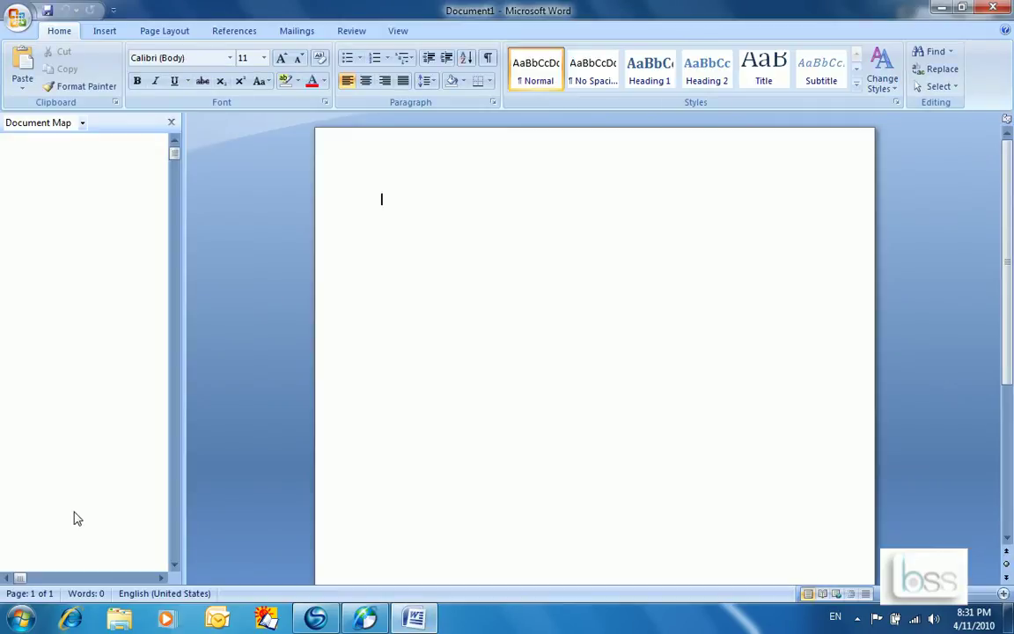
text(TEST)
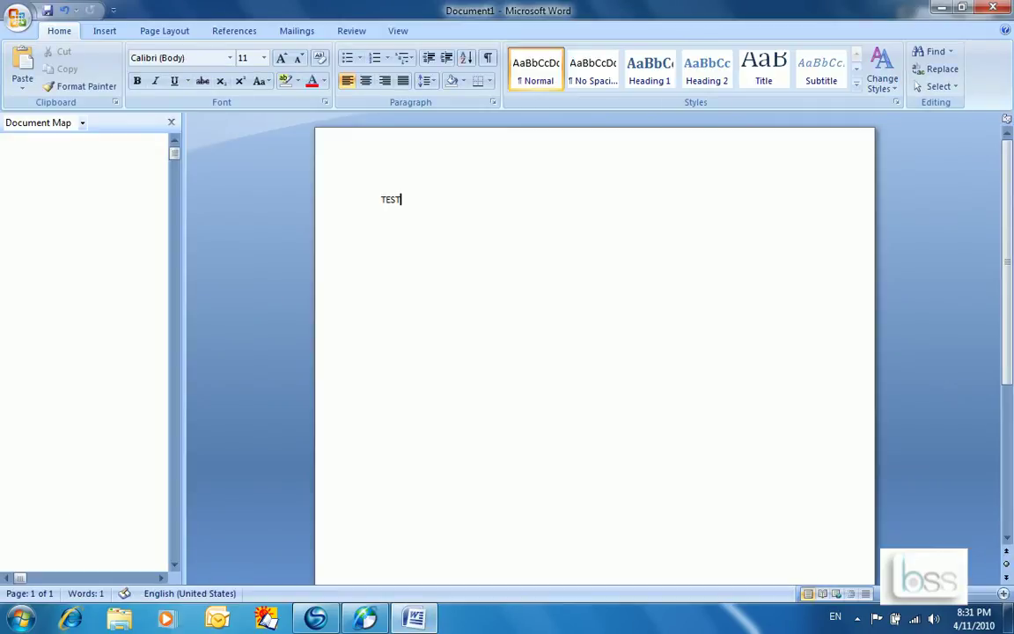
text( 123)
key(Return)
Insert a table of three columns and four rows below the text and apply the black-and-grey banded table style.
click(104, 31)
click(131, 79)
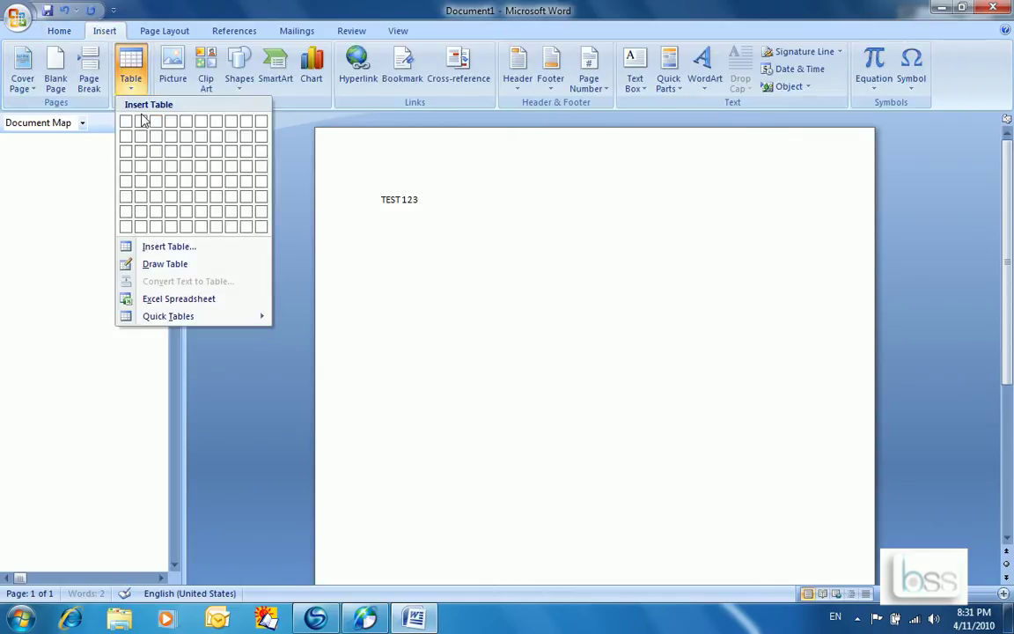
click(164, 173)
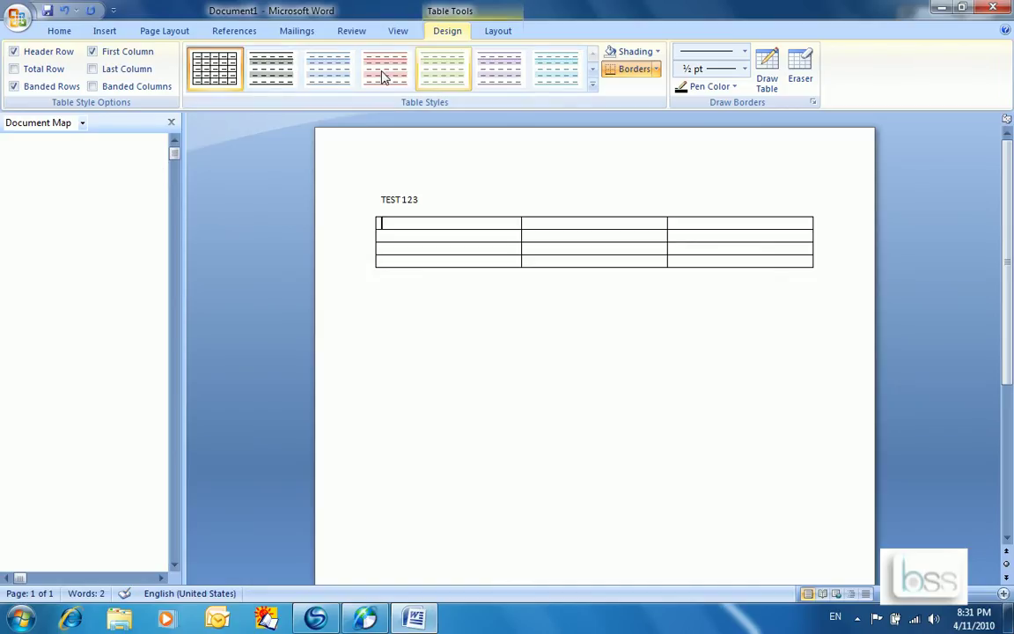
click(278, 73)
click(435, 326)
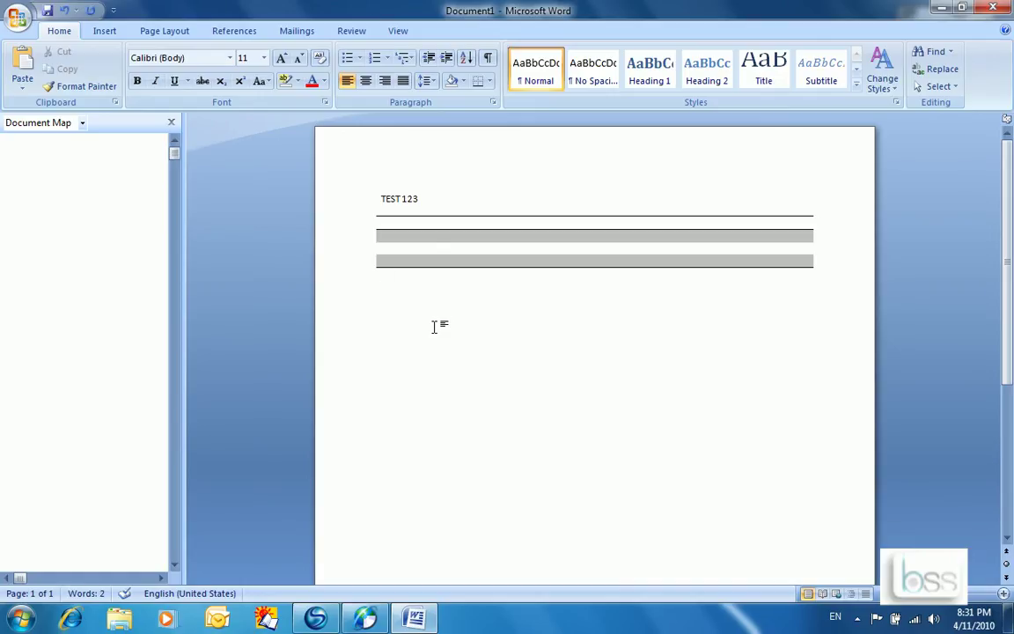
Save the document as USHTRIMI1 in the USHTRIME folder on the desktop.
click(48, 13)
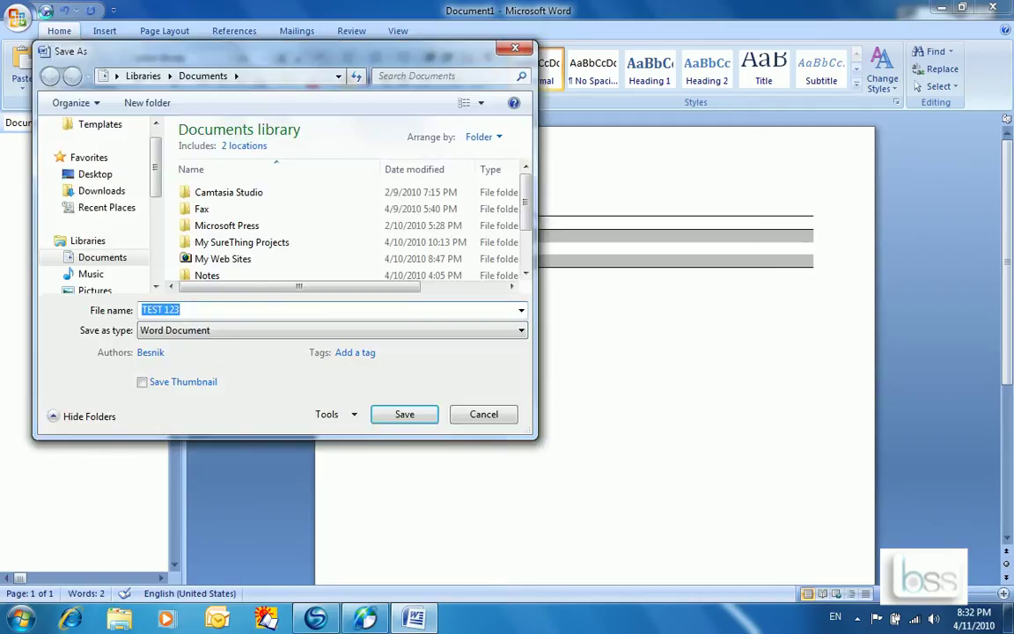
click(98, 175)
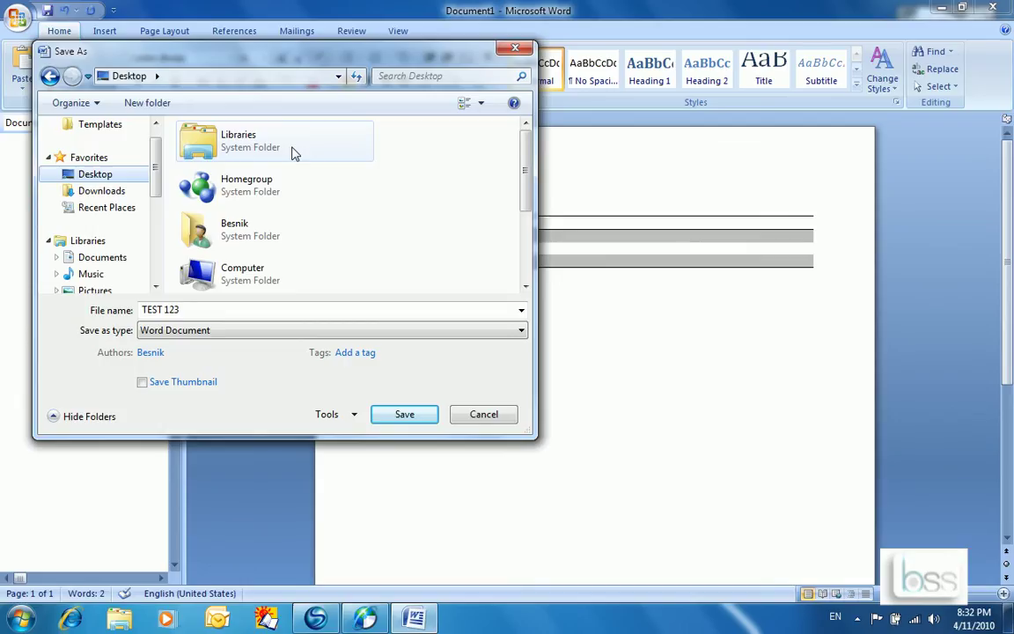
drag(527, 167, 524, 236)
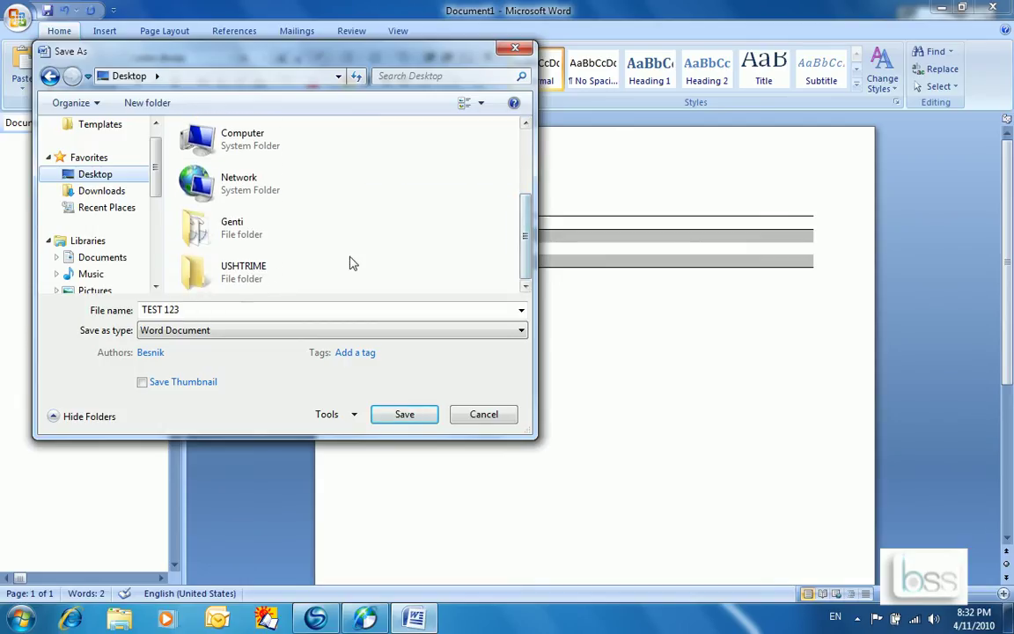
double_click(265, 271)
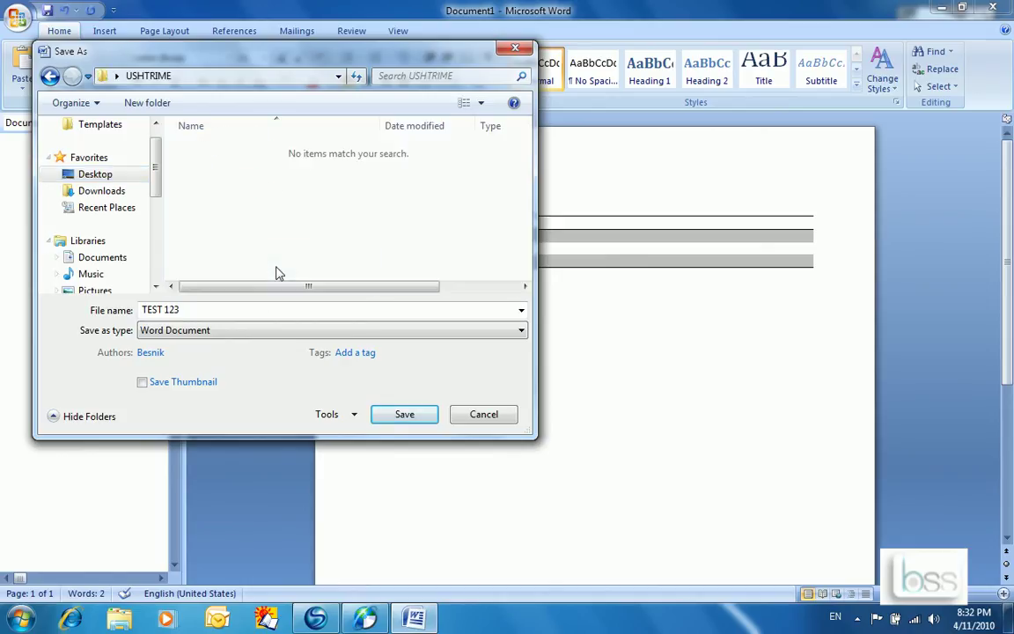
drag(211, 309, 33, 324)
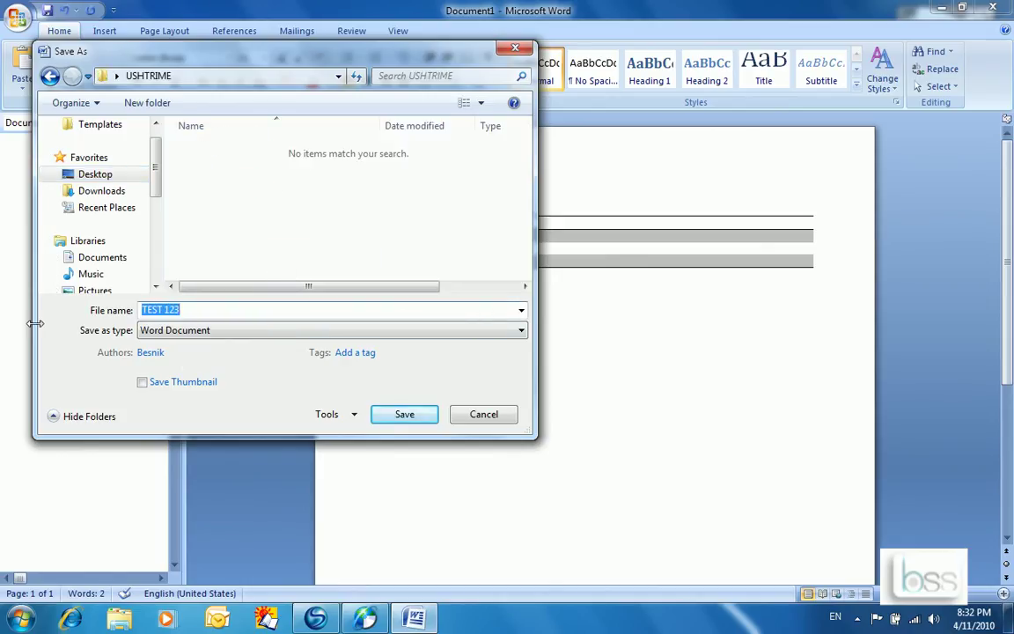
text(USHTRIMI1)
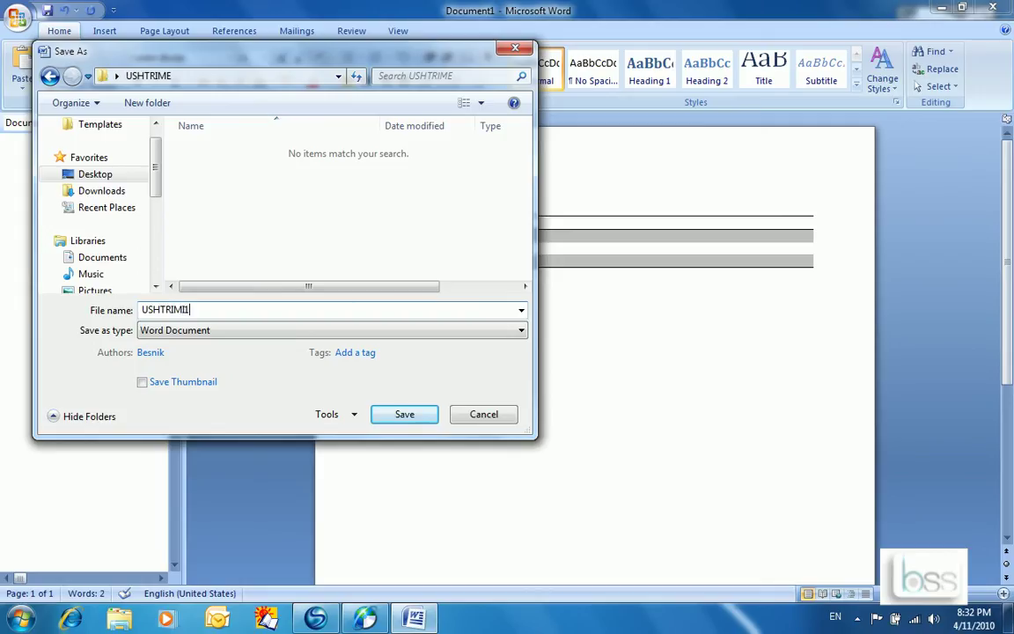
click(424, 417)
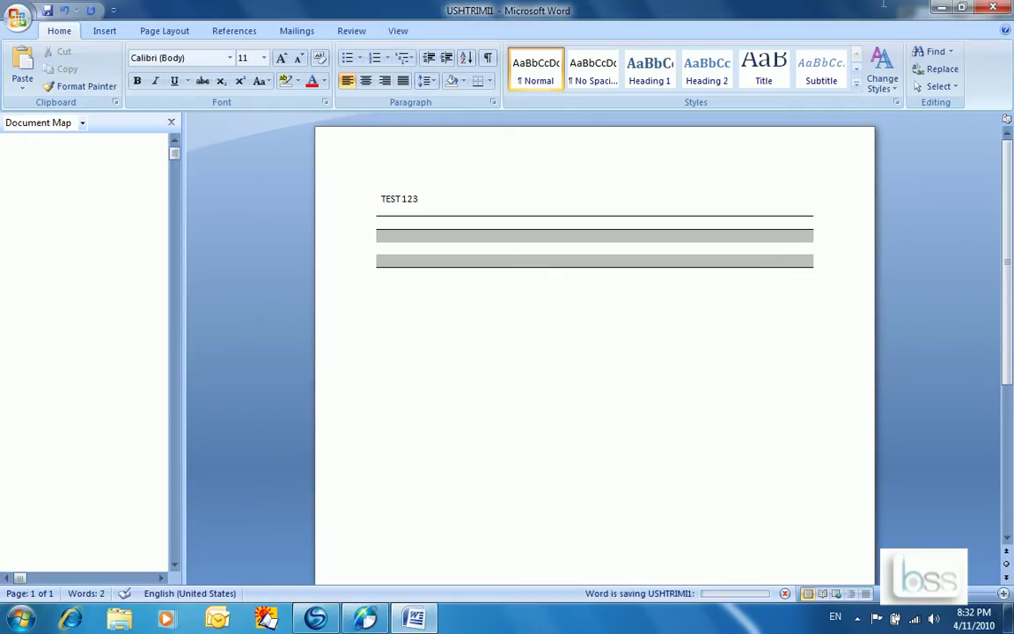
Close Word and look inside the desktop USHTRIME folder for the saved document.
click(998, 9)
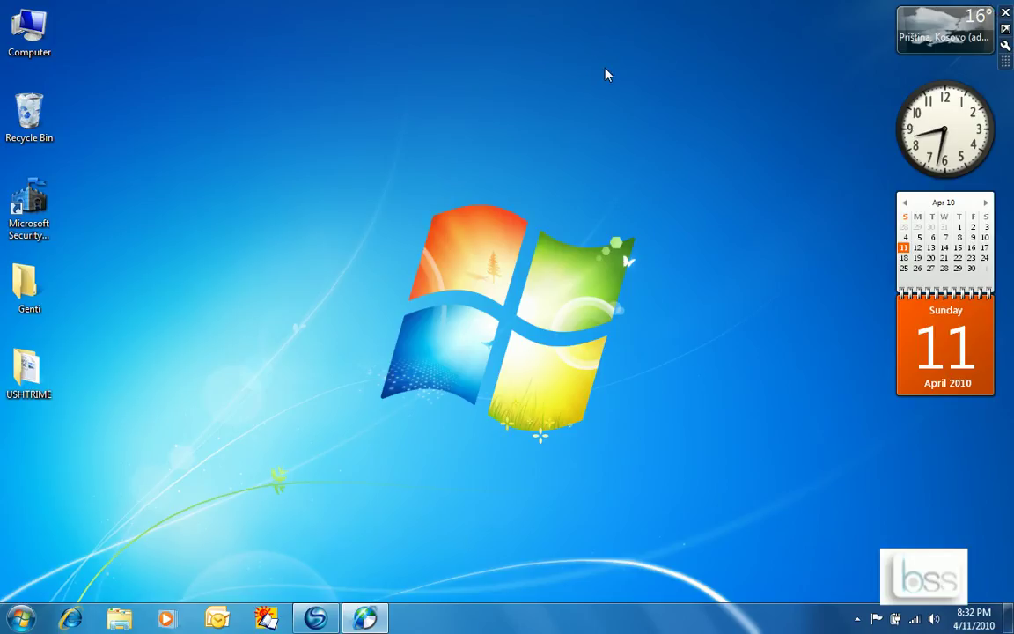
double_click(31, 365)
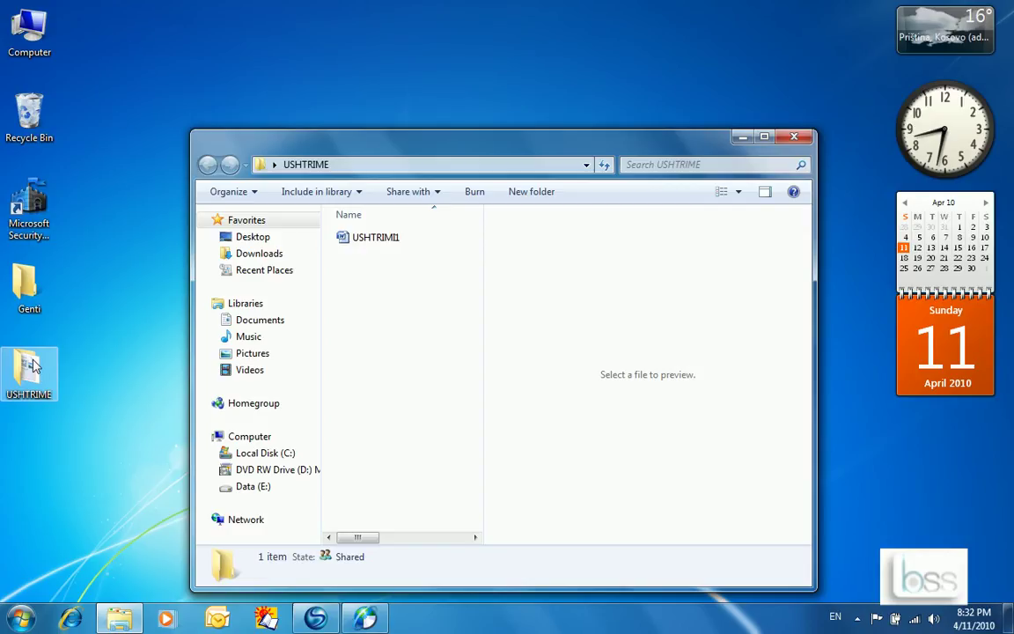
click(795, 138)
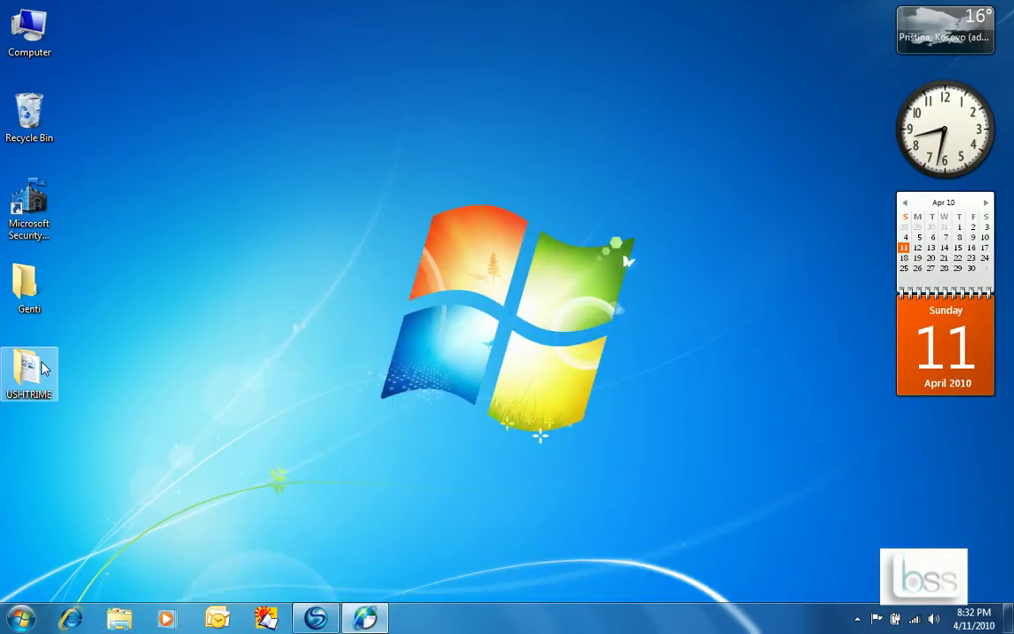
Set the USHTRIME folder's attribute to Hidden, applying the change to the folder, its subfolders and files.
right_click(42, 367)
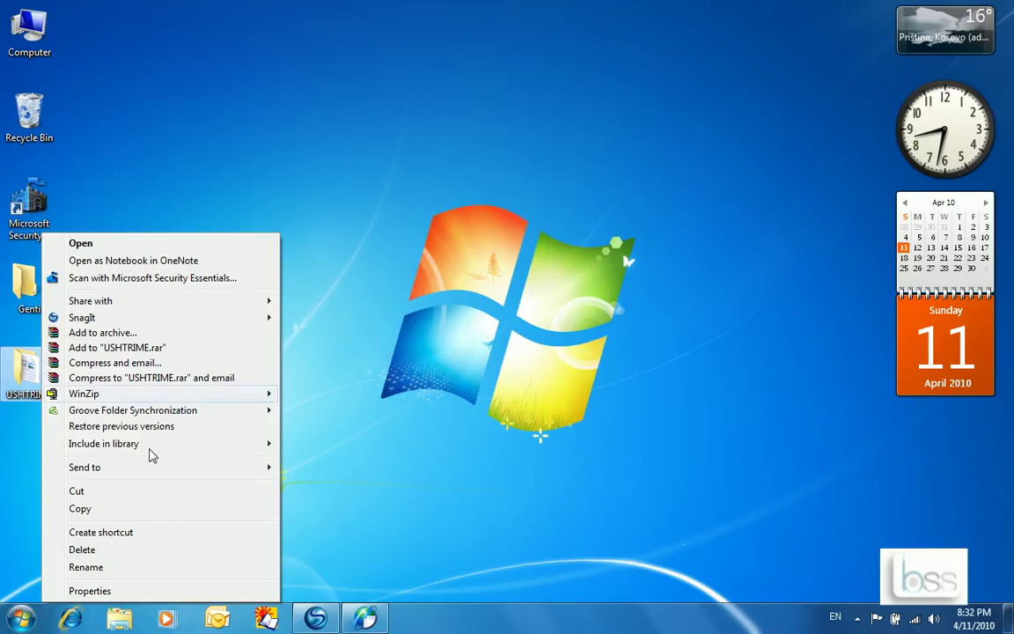
click(91, 591)
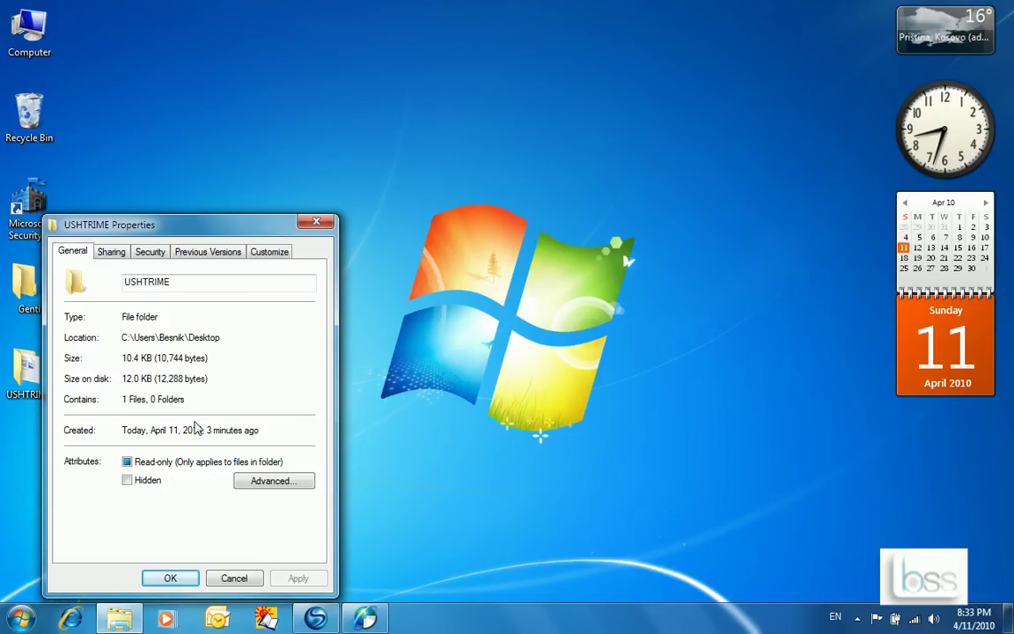
click(127, 464)
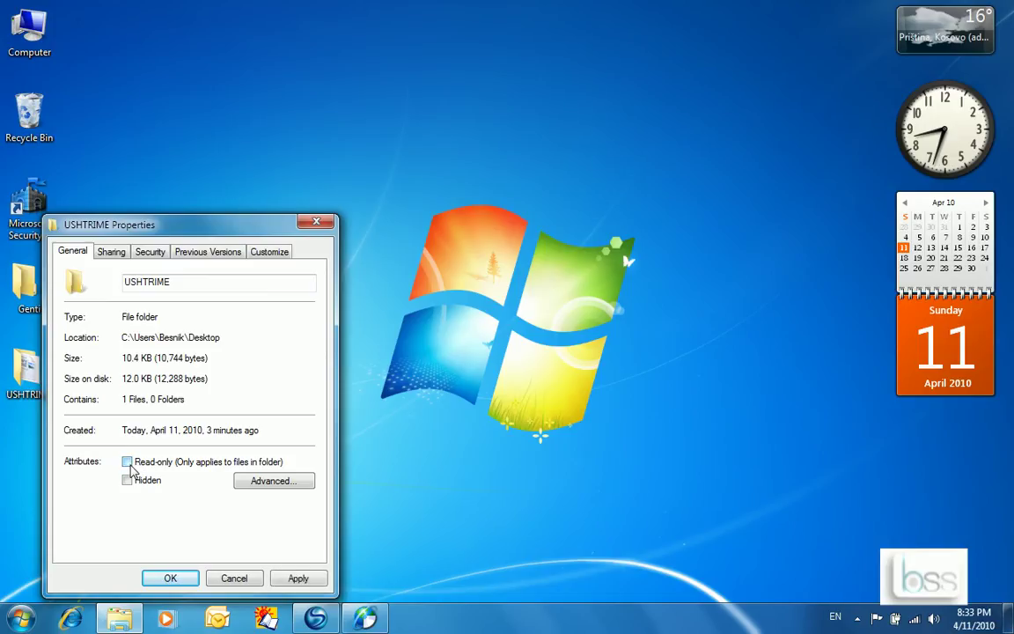
click(128, 464)
click(127, 464)
click(128, 480)
click(300, 578)
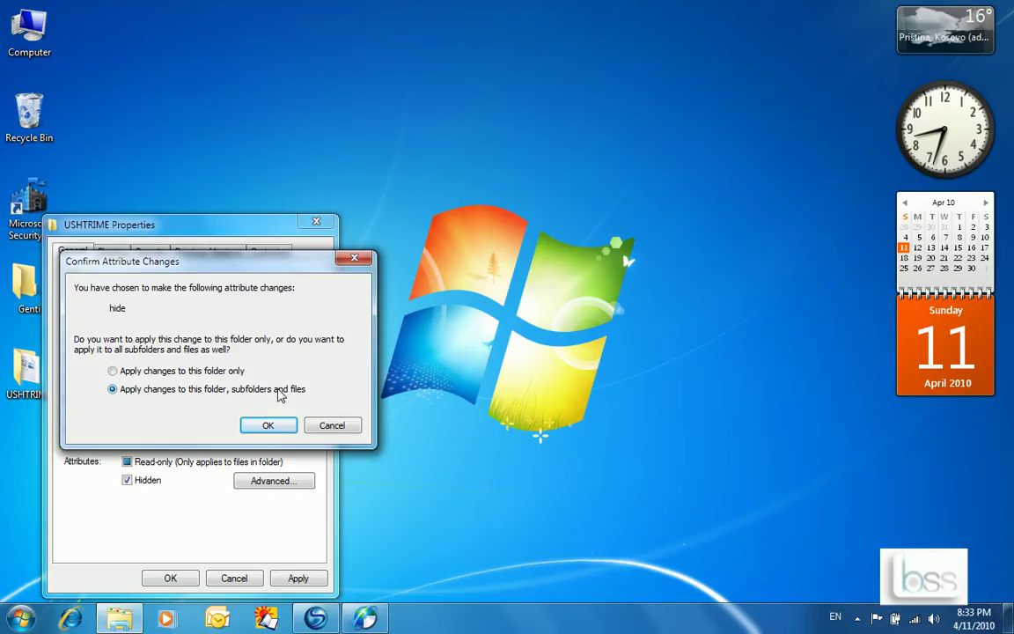
click(265, 427)
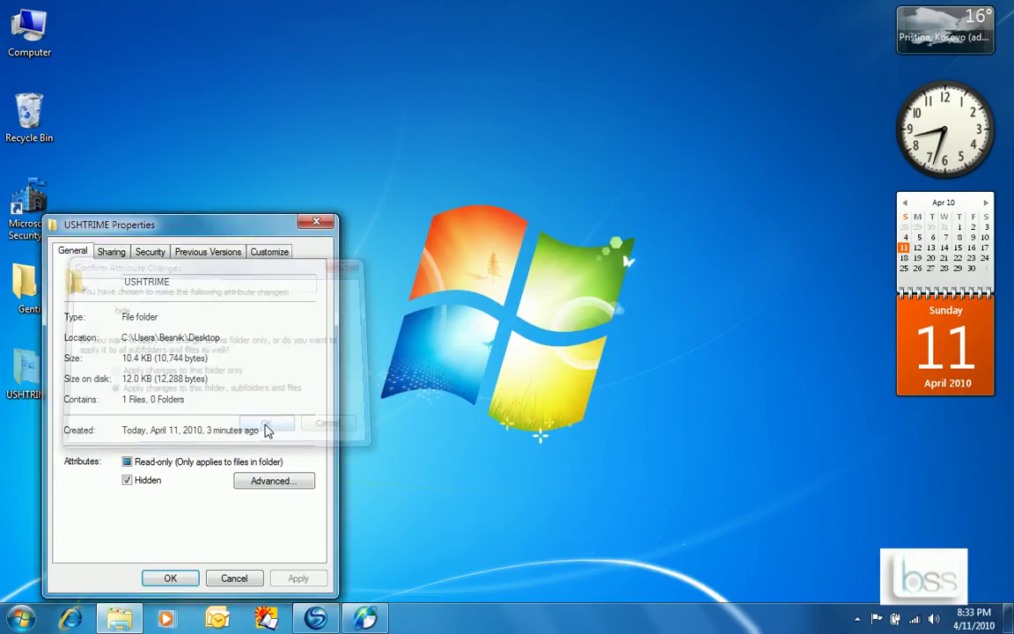
click(187, 578)
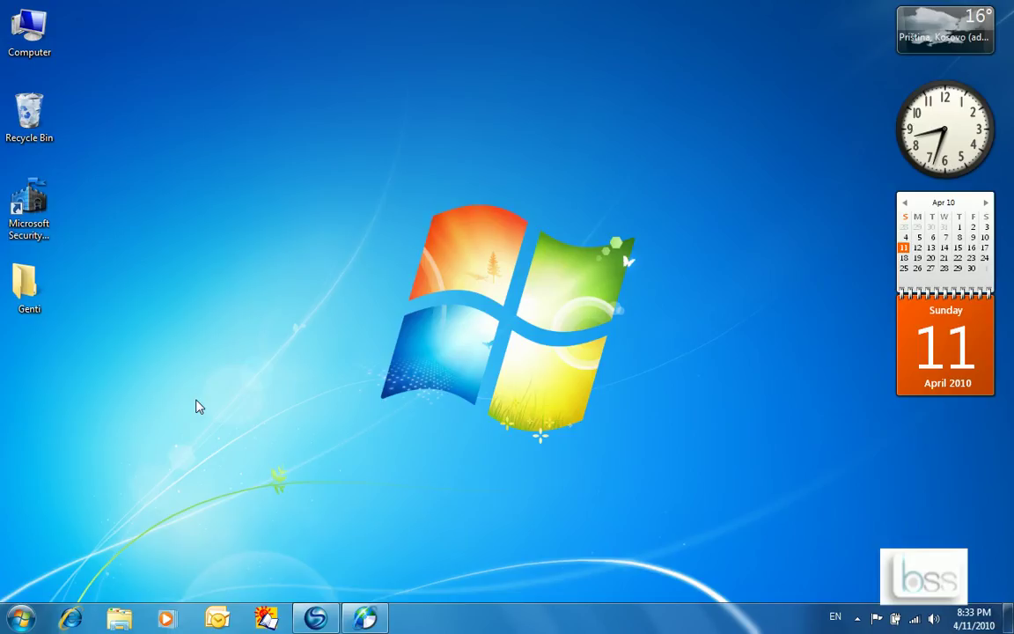
Open the Desktop location in a maximised file browser window and look for the USHTRIME folder.
double_click(32, 29)
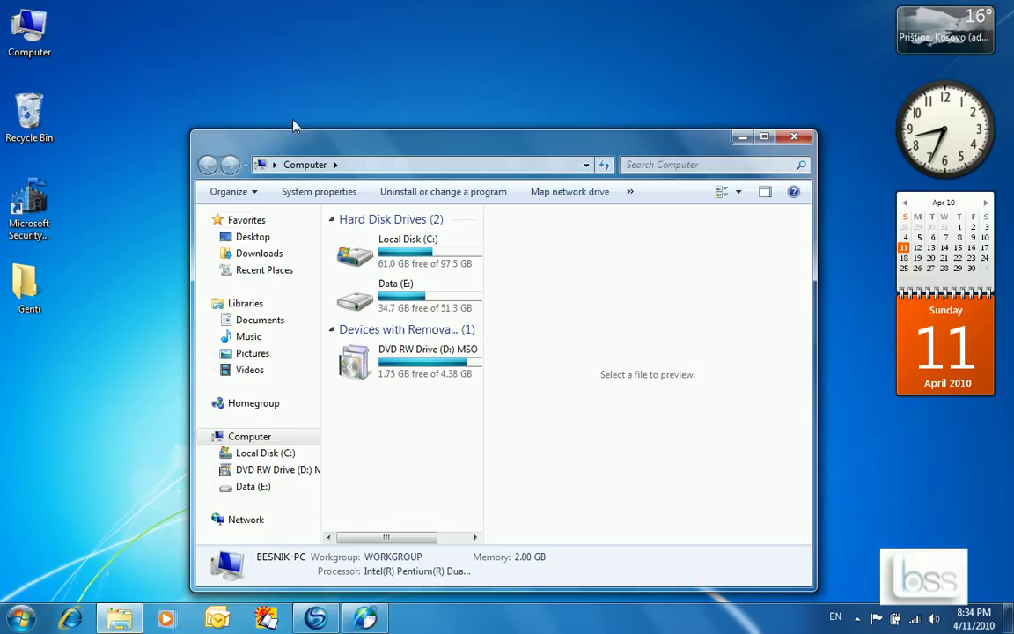
click(251, 239)
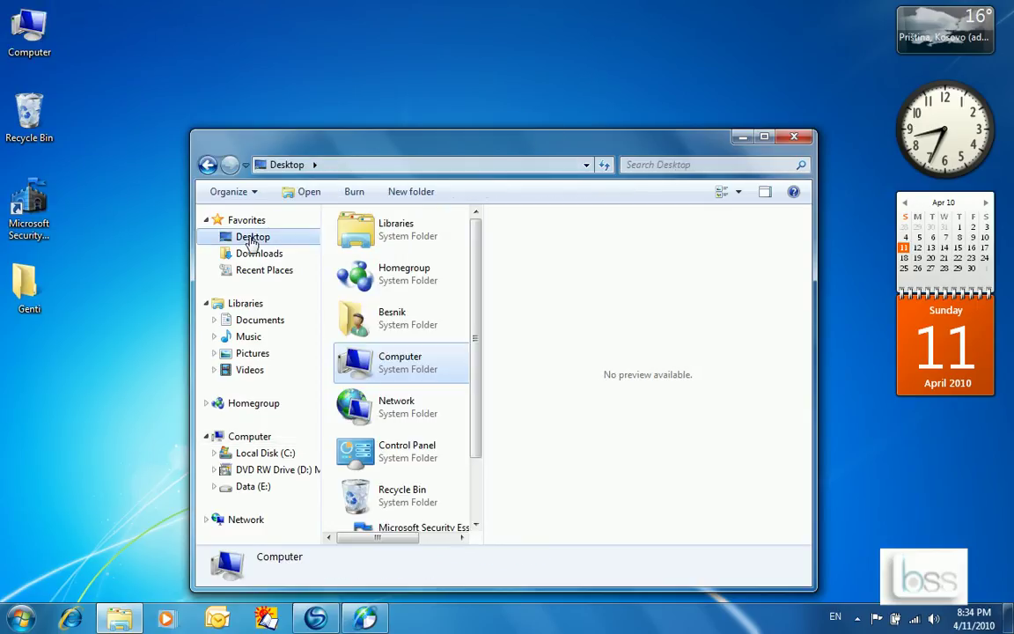
click(764, 136)
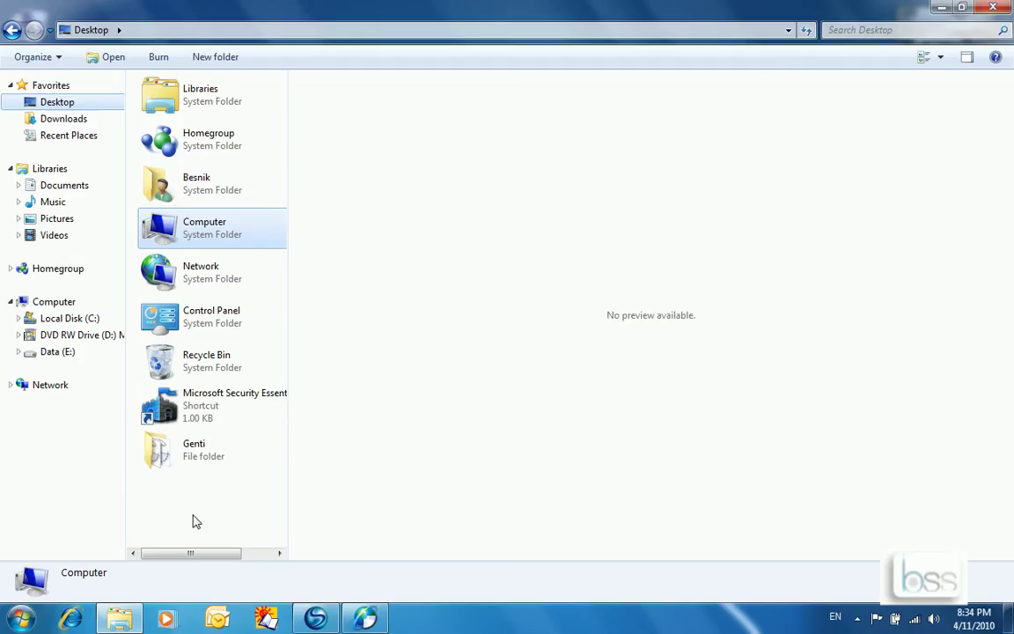
Set the folder view options to show hidden files, folders, and drives, and apply the change.
click(35, 58)
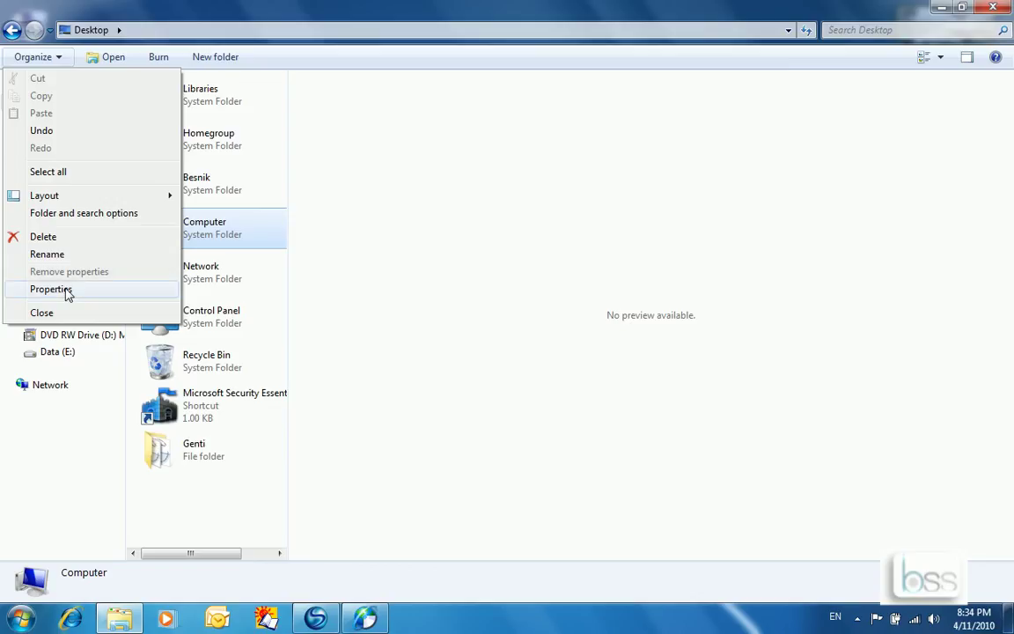
click(86, 214)
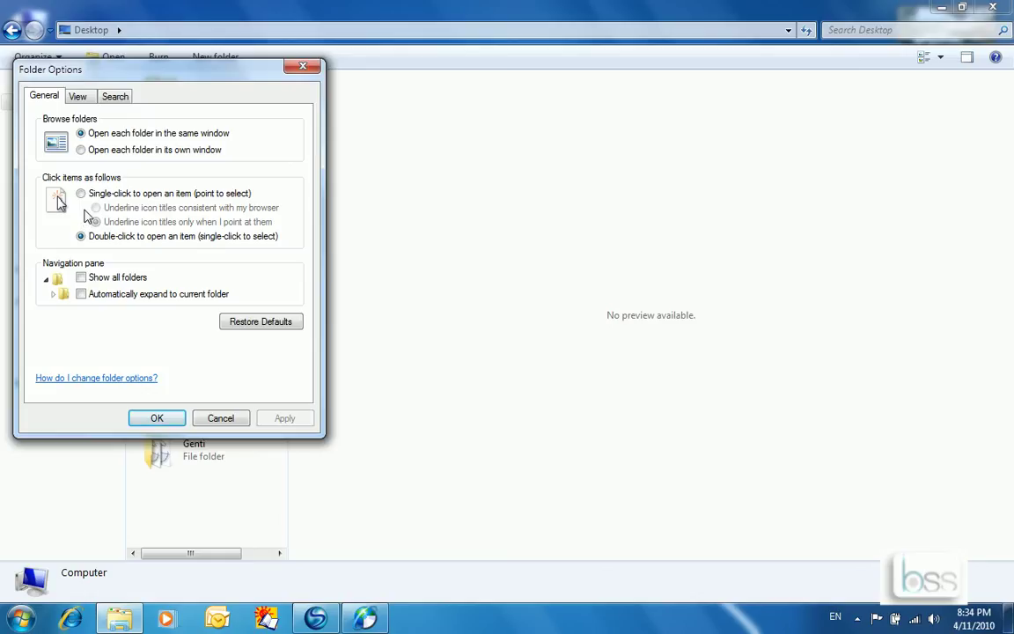
click(78, 97)
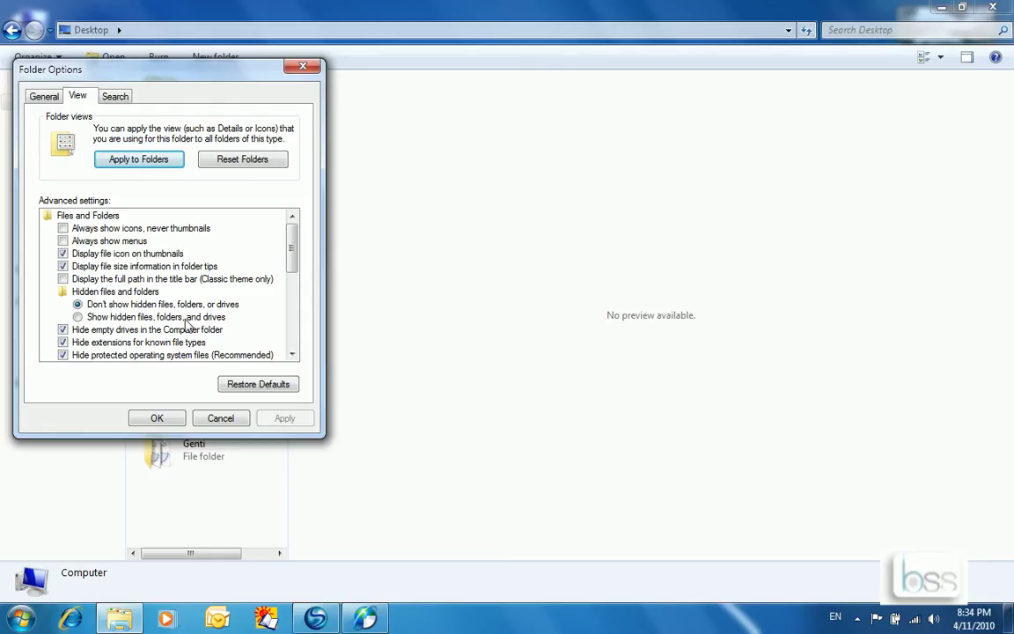
click(88, 319)
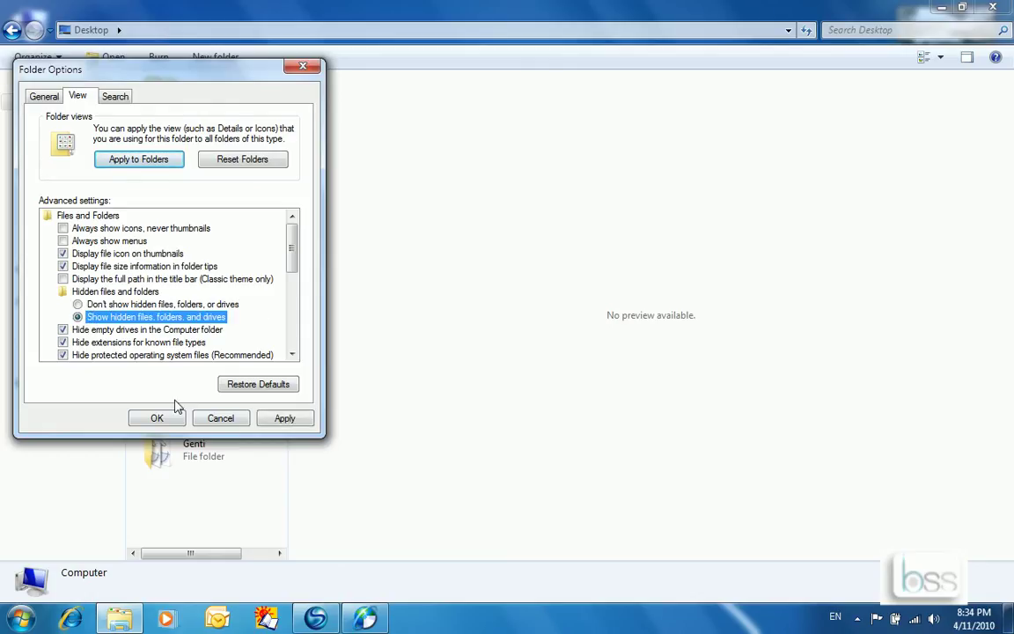
click(288, 419)
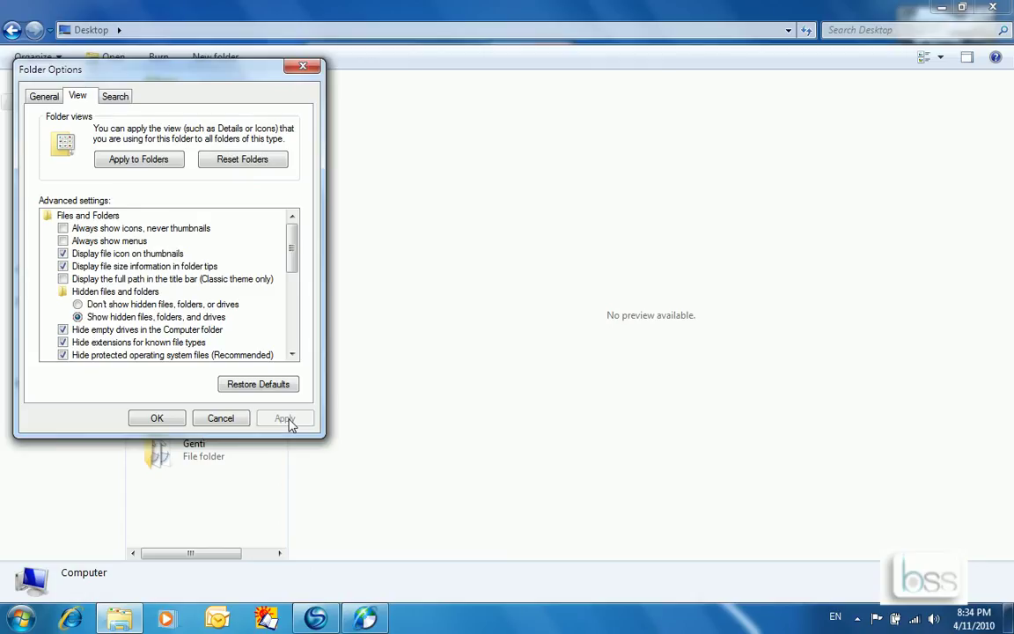
click(167, 420)
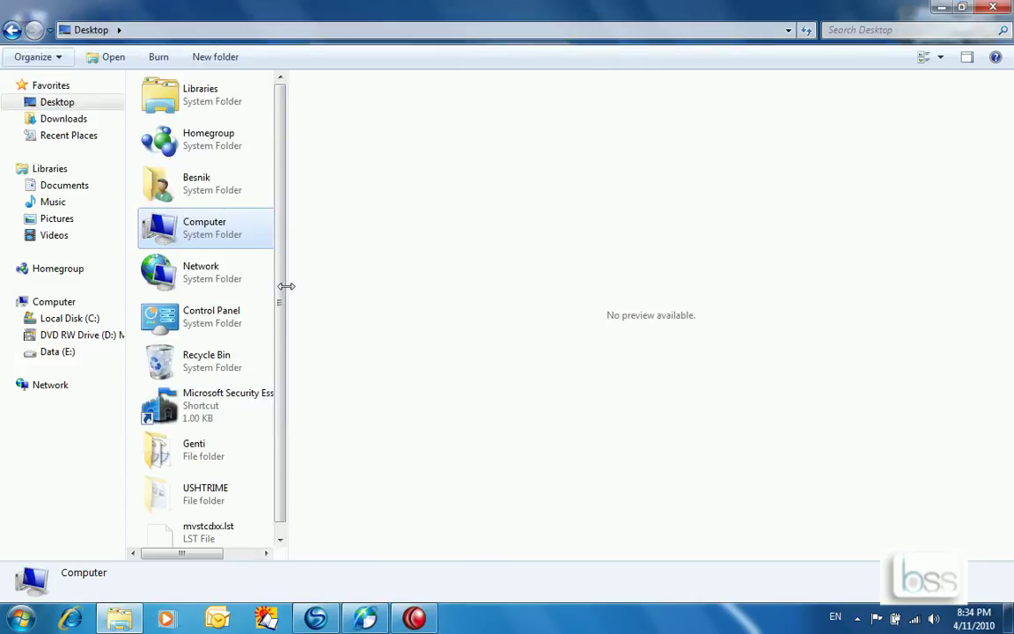
Find the USHTRIME folder in the Desktop listing, then minimise the open windows and check its icon on the desktop.
scroll(282, 317, down, 1)
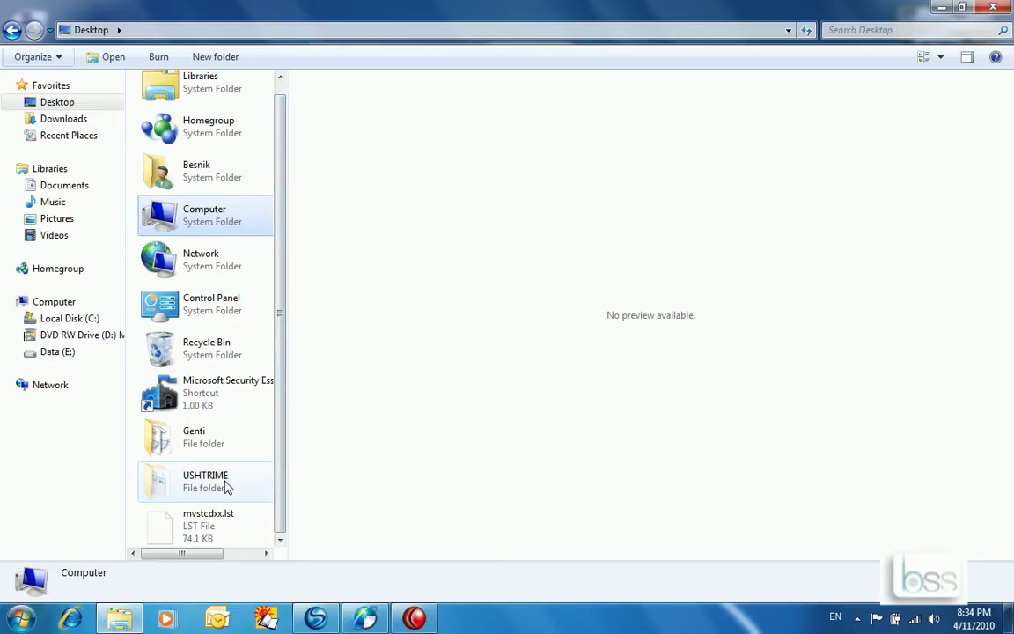
click(941, 8)
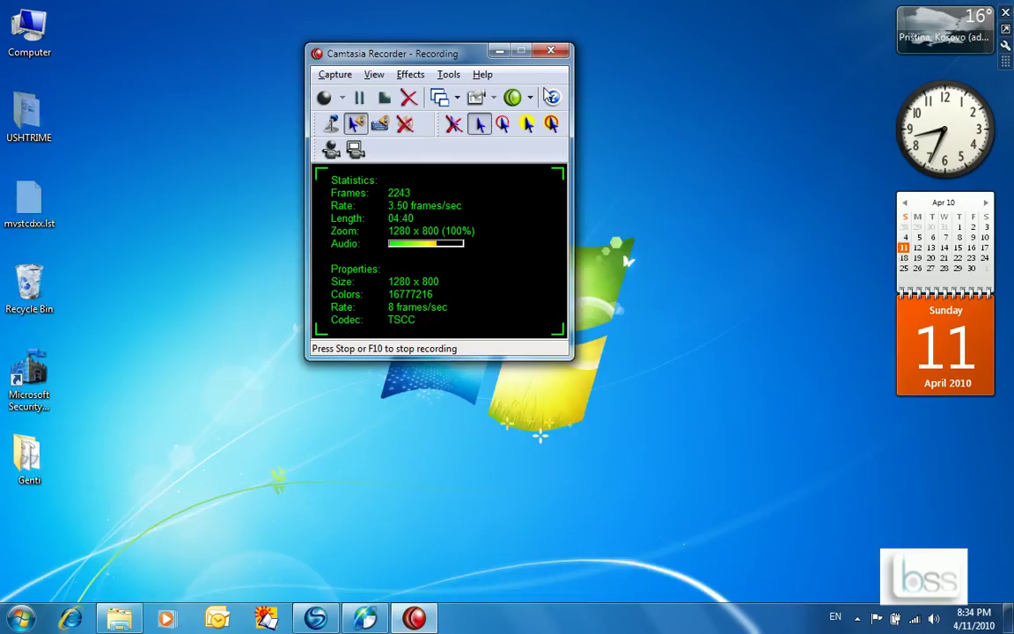
click(499, 54)
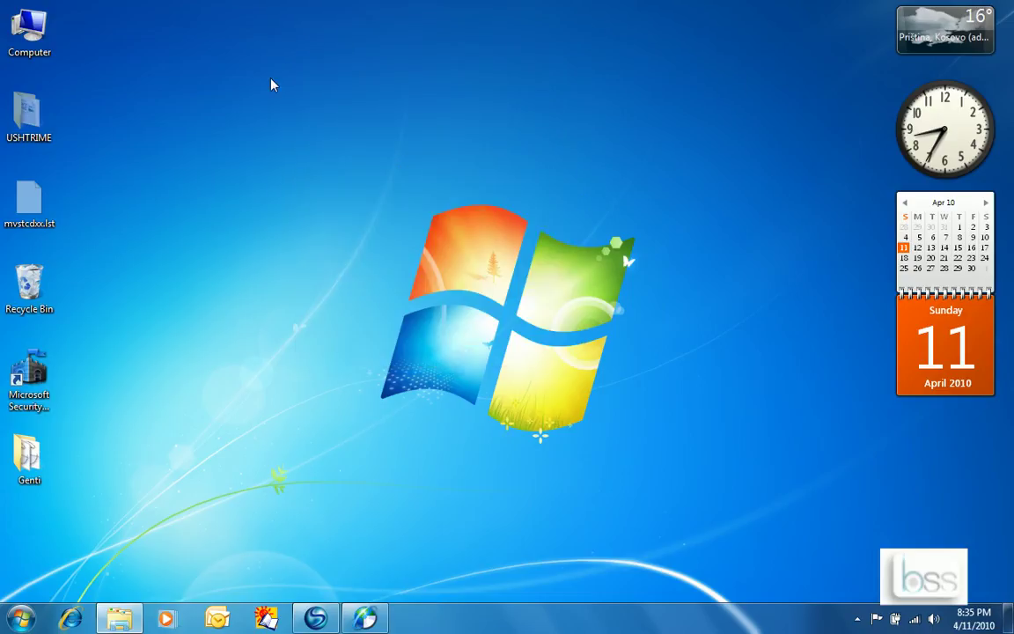
click(50, 134)
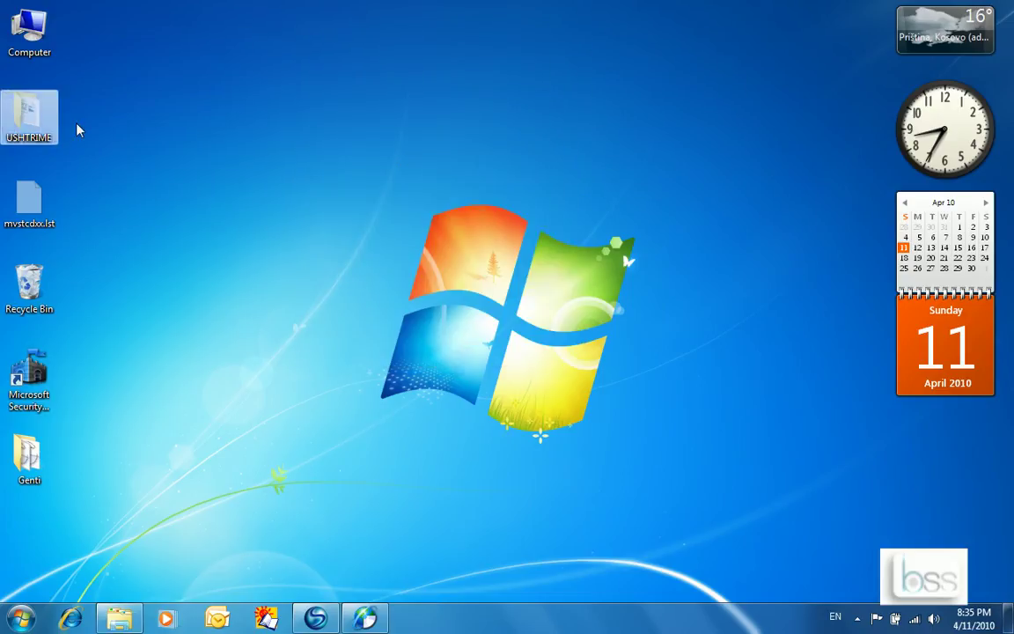
click(186, 94)
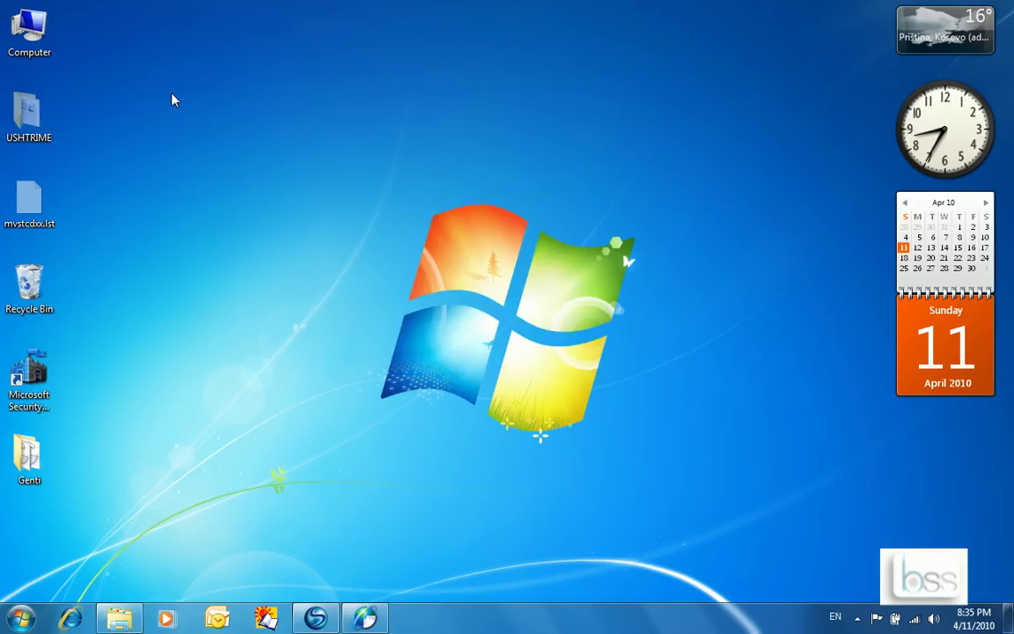
Remove the Hidden attribute from the desktop USHTRIME folder, applying the change to the folder, its subfolders and files.
right_click(36, 118)
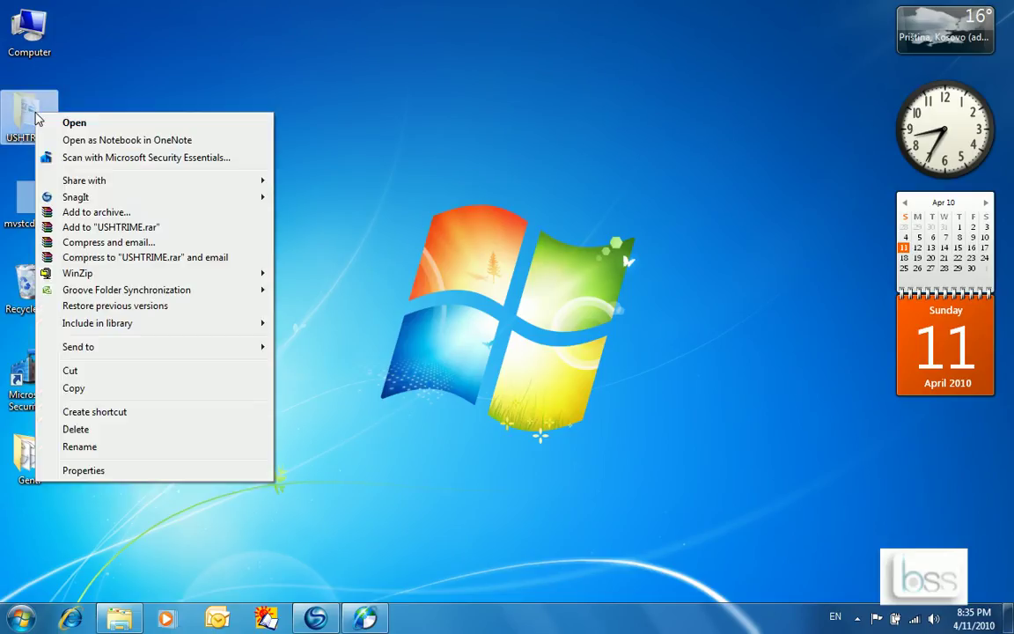
click(84, 471)
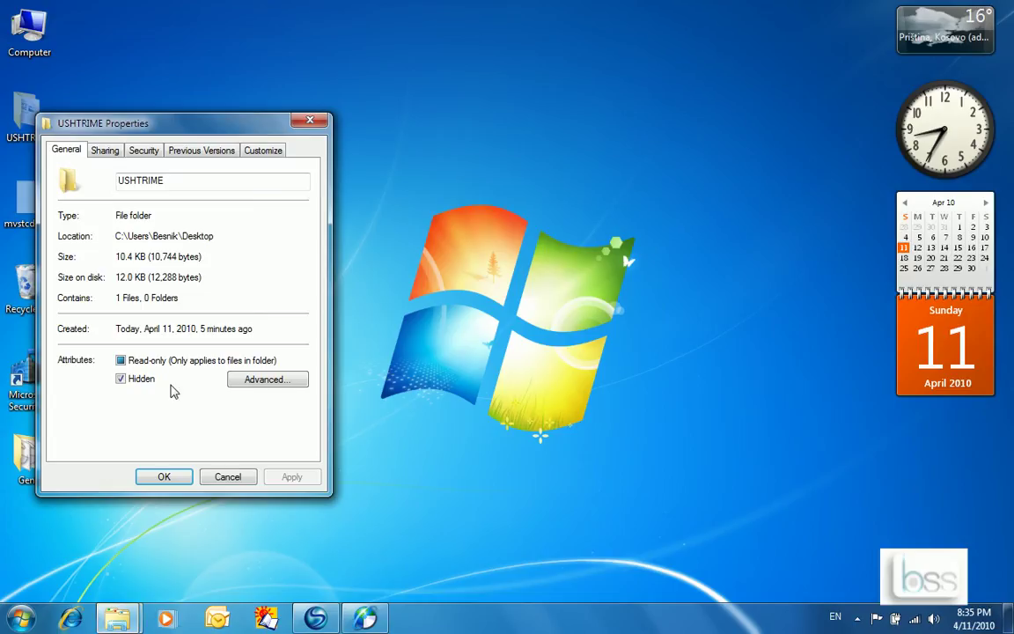
click(121, 379)
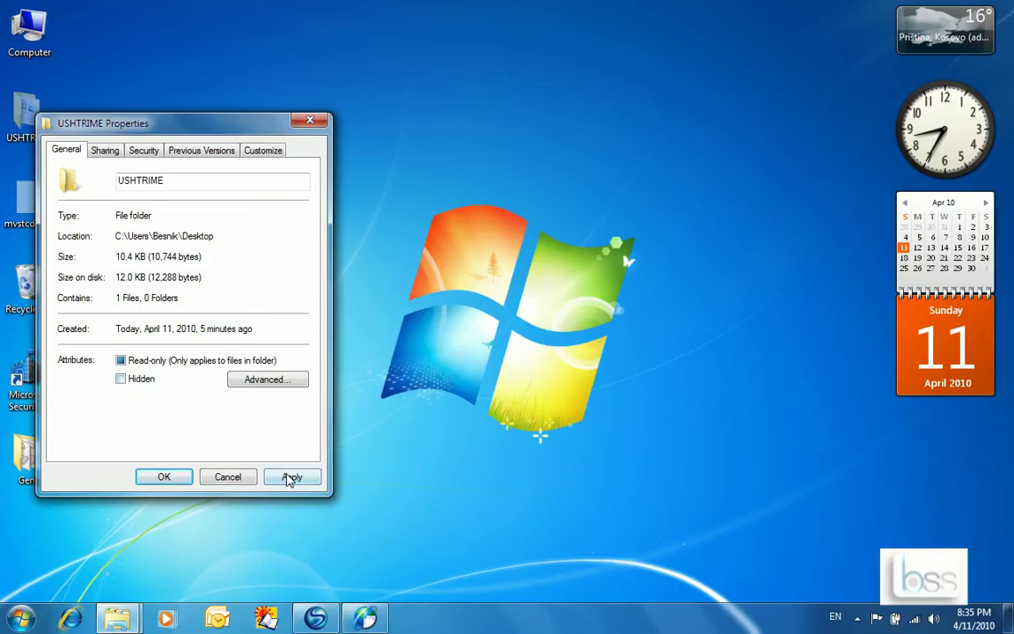
click(287, 477)
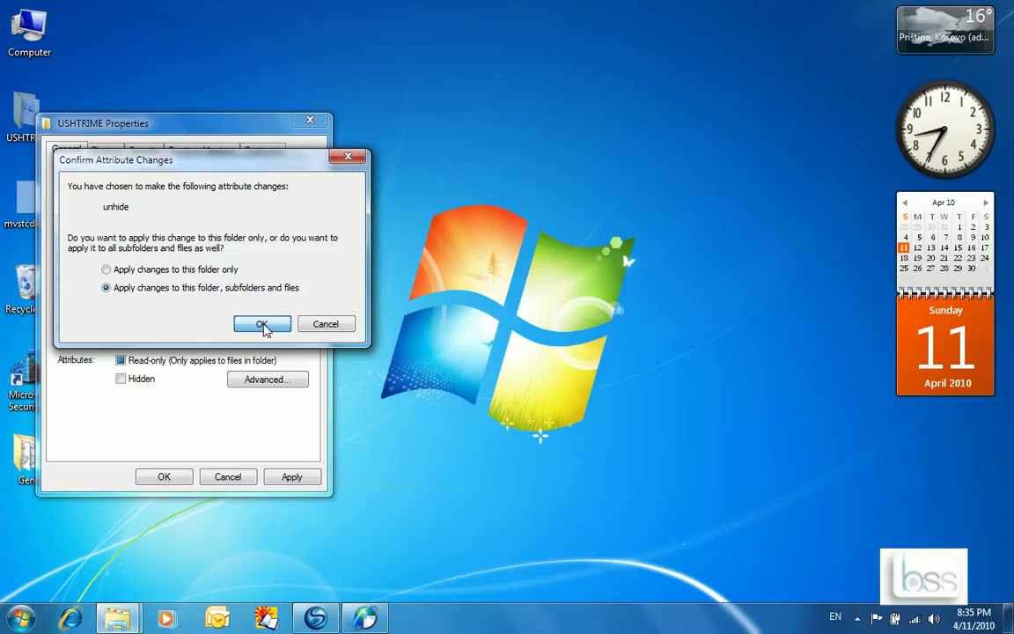
click(262, 324)
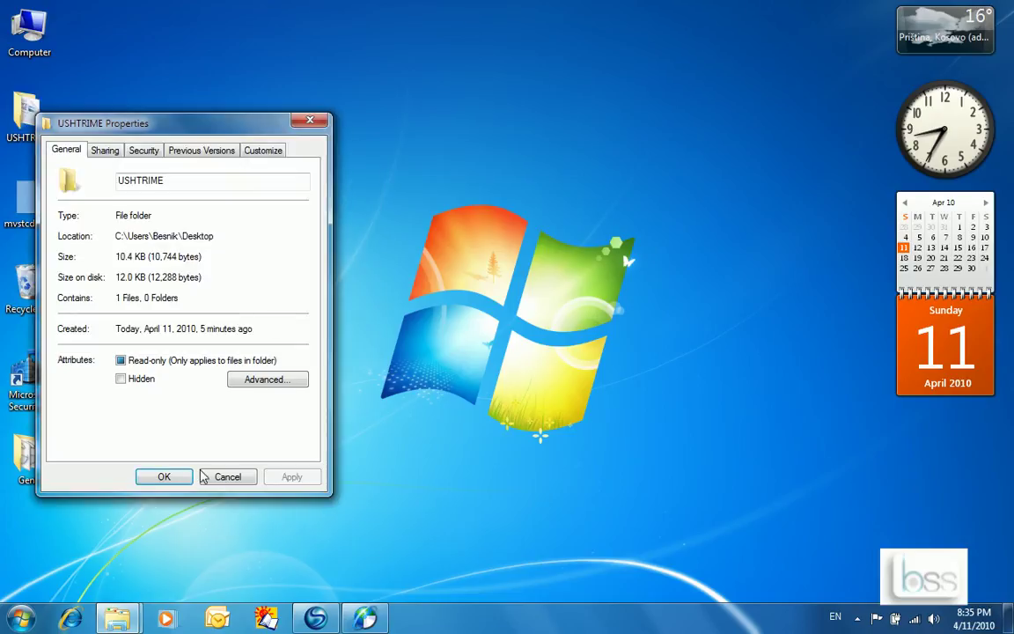
click(164, 481)
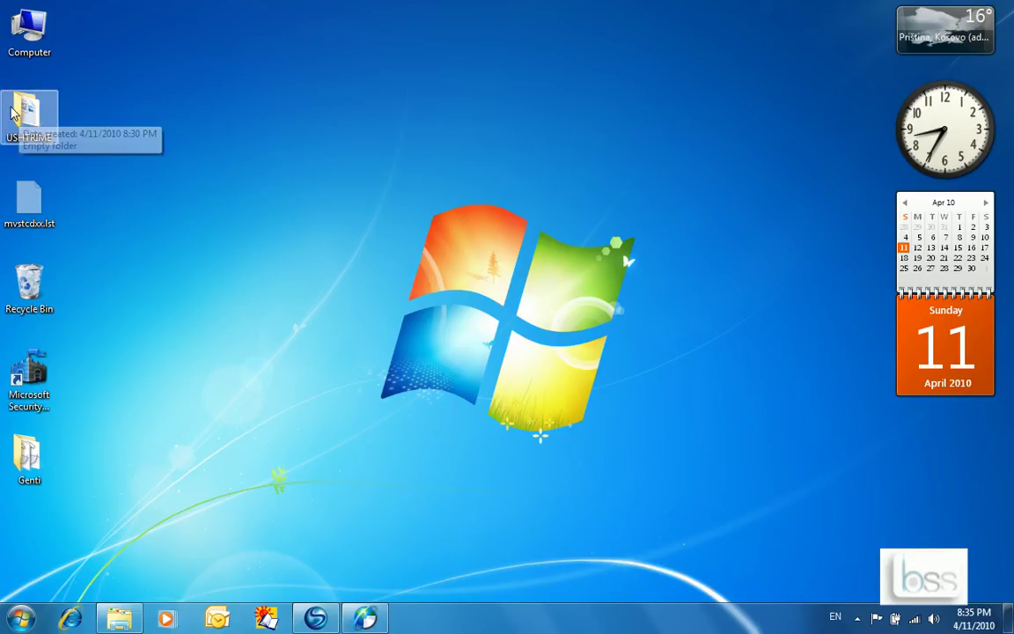
click(44, 115)
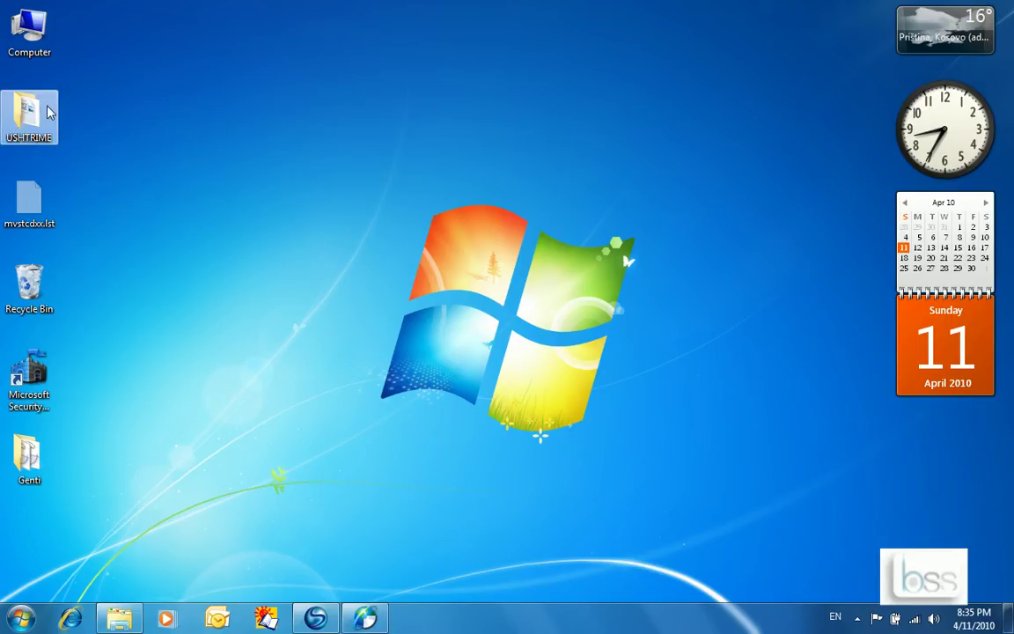